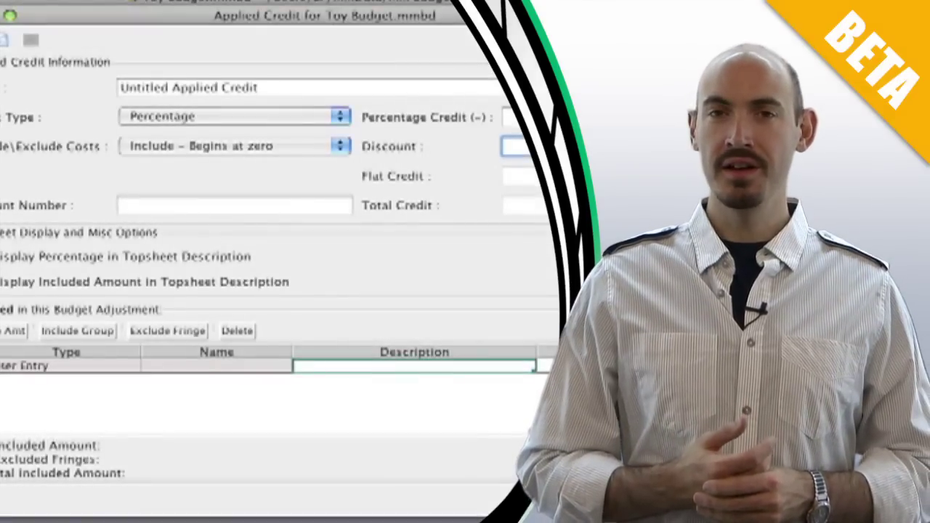
Show the included amount and add GROUP2 as an included group in the sample credit.
left_click(138, 275)
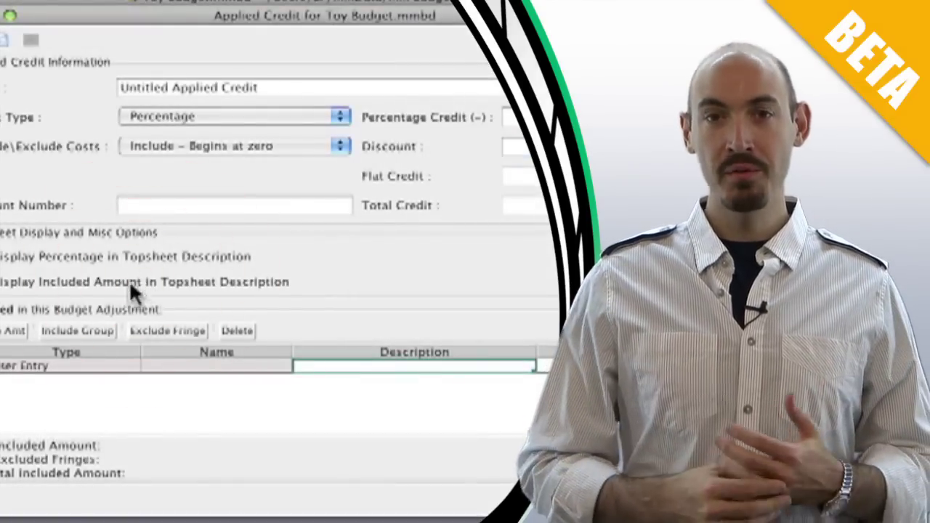
left_click(85, 333)
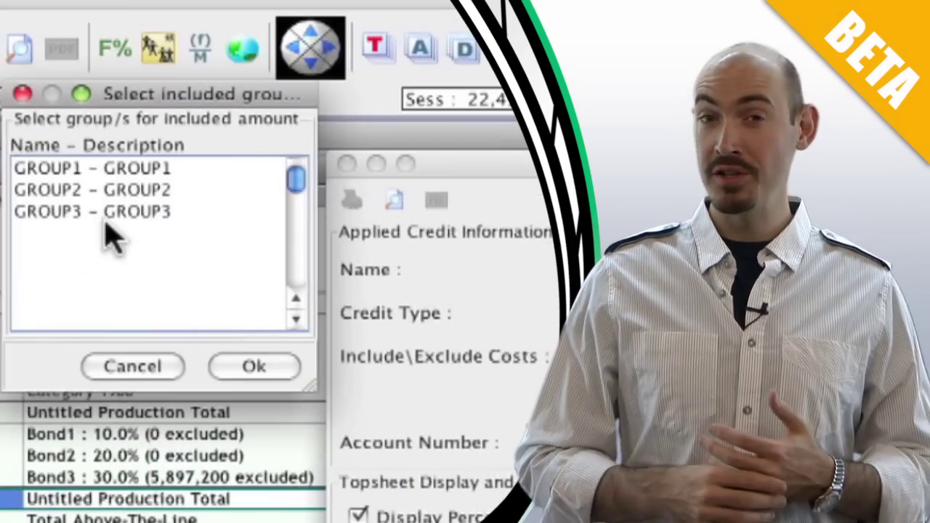
left_click(113, 190)
left_click(254, 367)
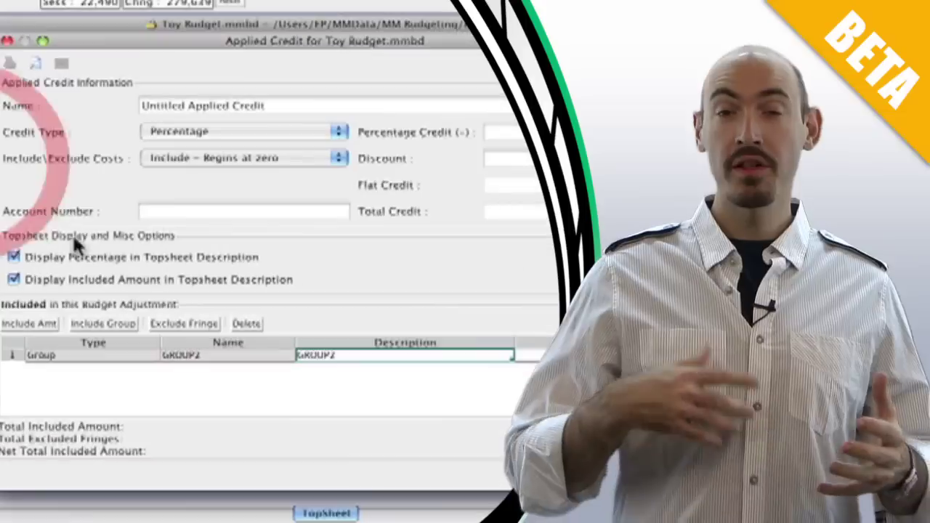
left_click(180, 324)
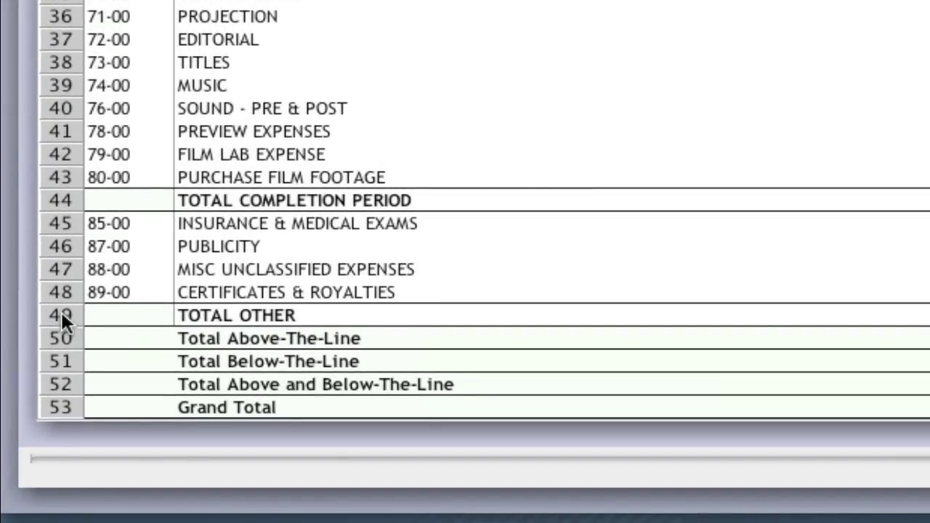
Insert an applied credit line at topsheet row 49, TOTAL OTHER.
right_click(61, 312)
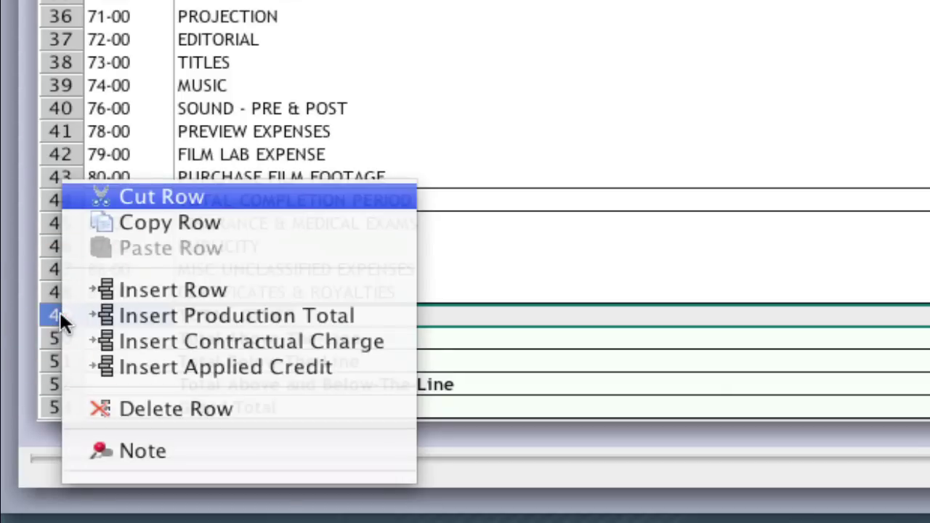
left_click(255, 364)
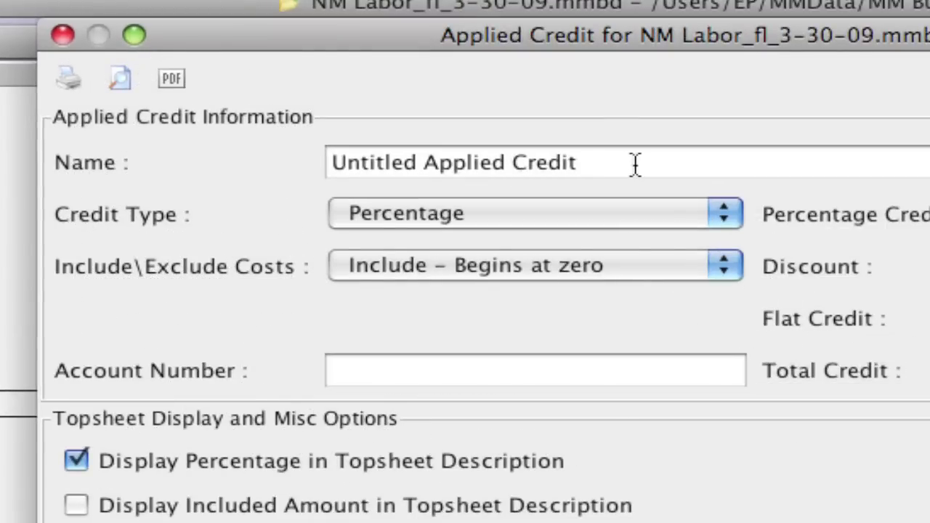
Rename the new credit from 'Untitled Applied Credit' to 'New Mexico Credit'.
left_click(287, 86)
left_click_drag(373, 148, 717, 162)
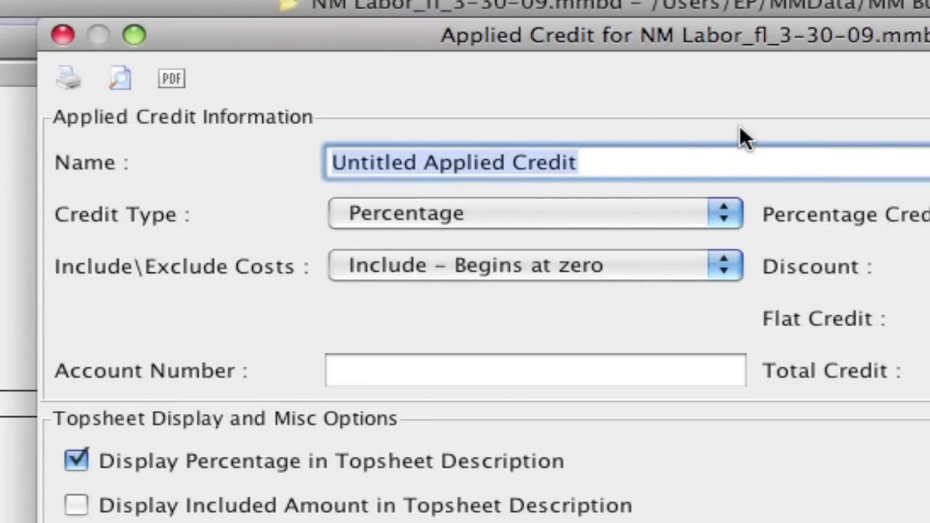
type("New Me")
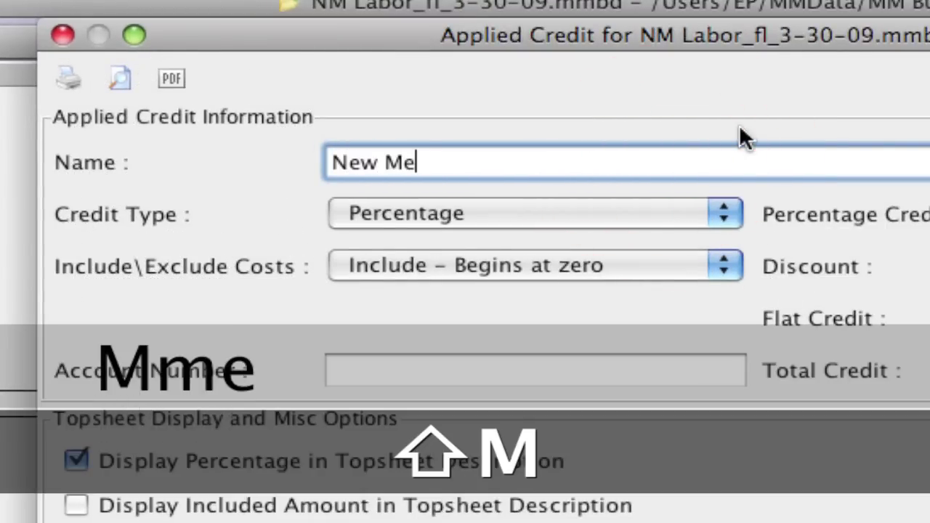
type("xico ")
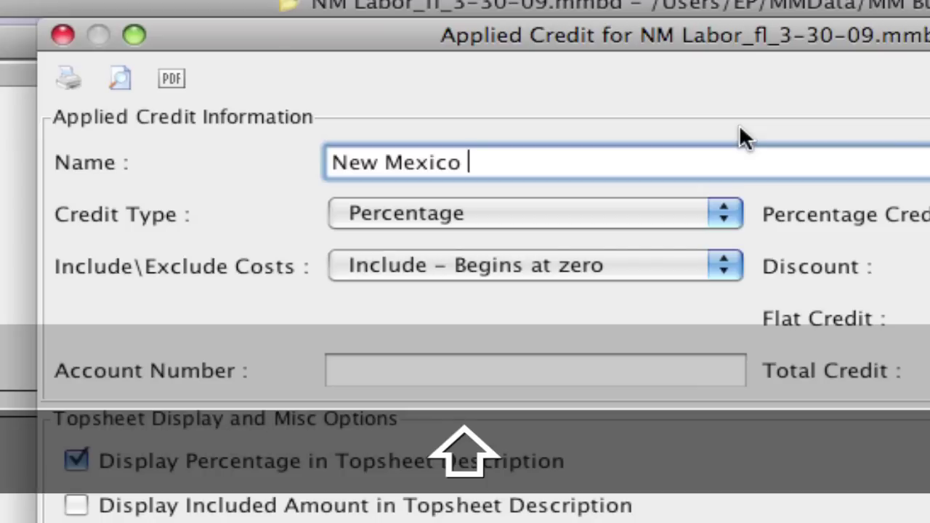
type("Credit")
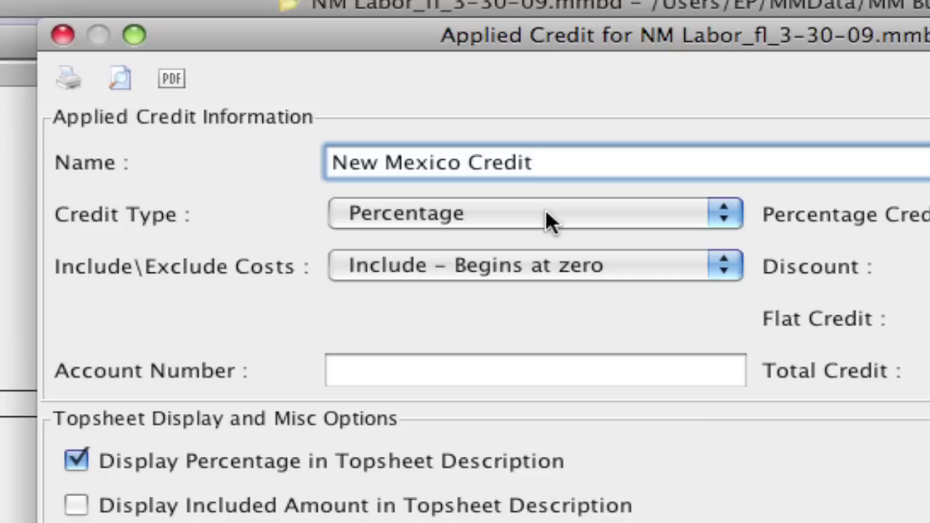
left_click(547, 210)
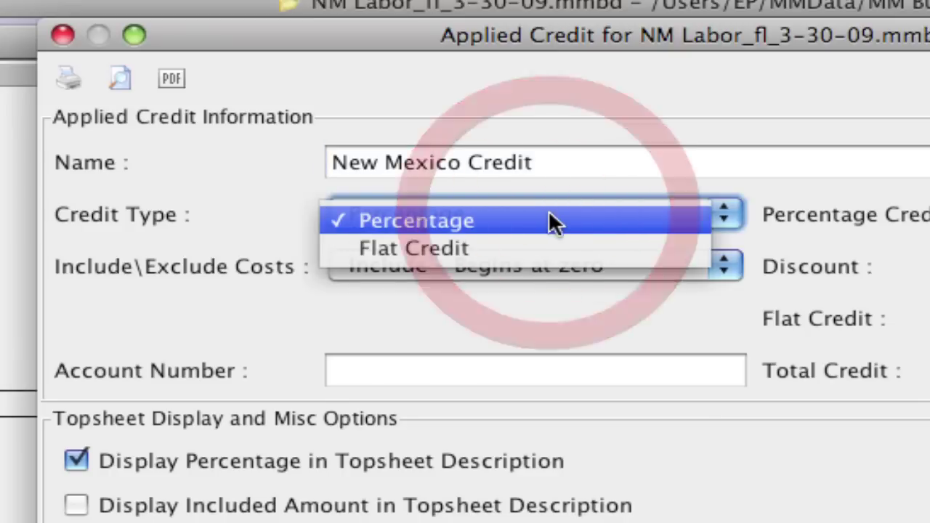
Try switching the credit type from Percentage to Flat Credit.
left_click(557, 220)
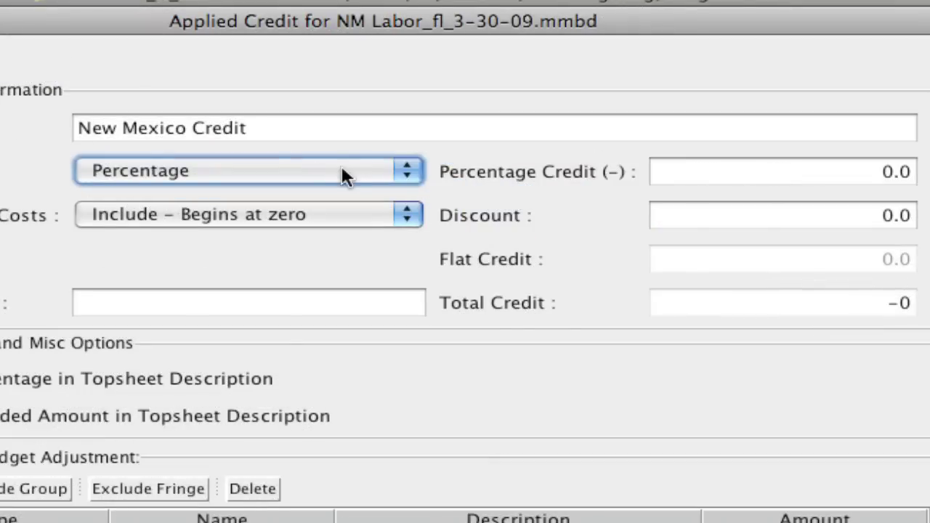
left_click(332, 170)
left_click(303, 197)
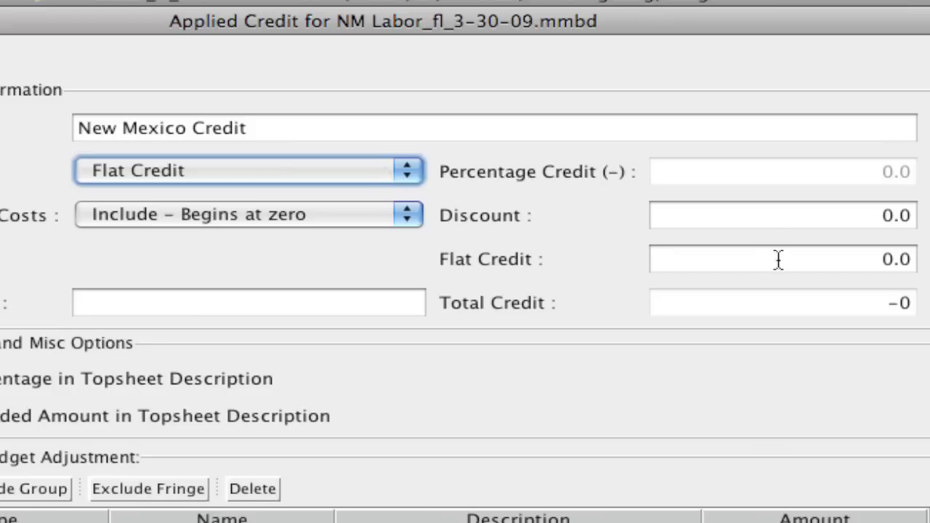
left_click(894, 260)
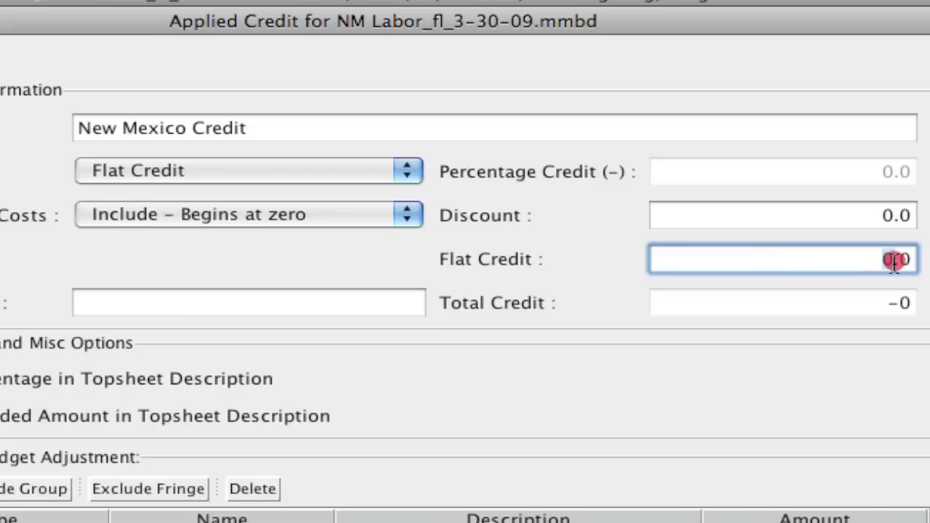
Switch the credit type back to Percentage and enter a 20 percent credit.
left_click(336, 167)
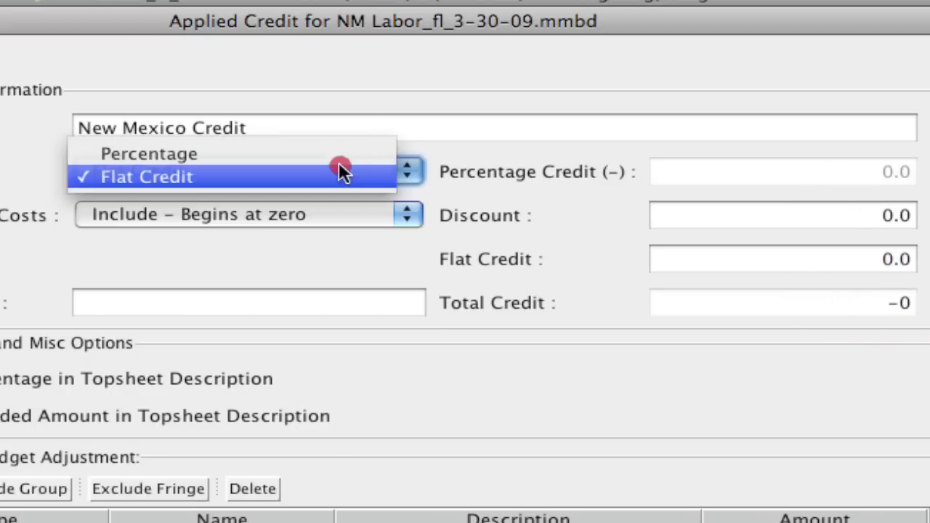
left_click(393, 169)
left_click(393, 168)
left_click(388, 157)
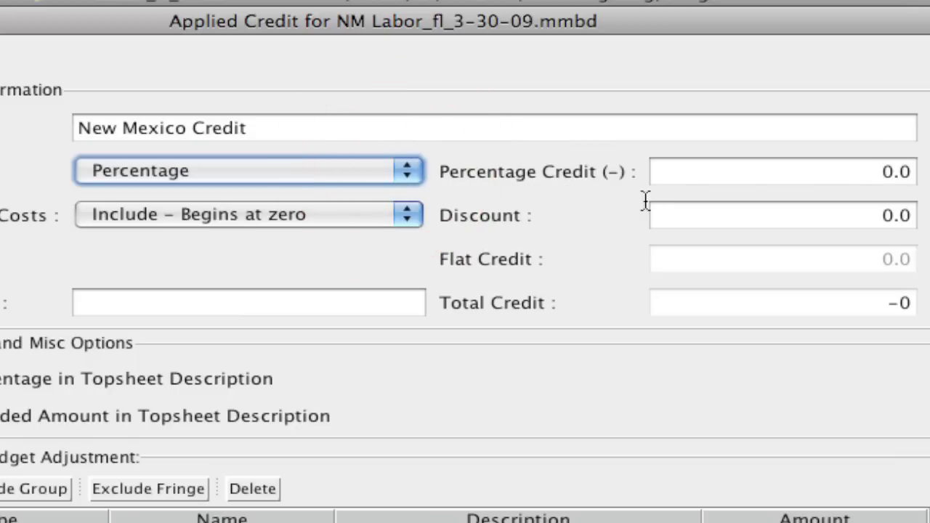
left_click(917, 173)
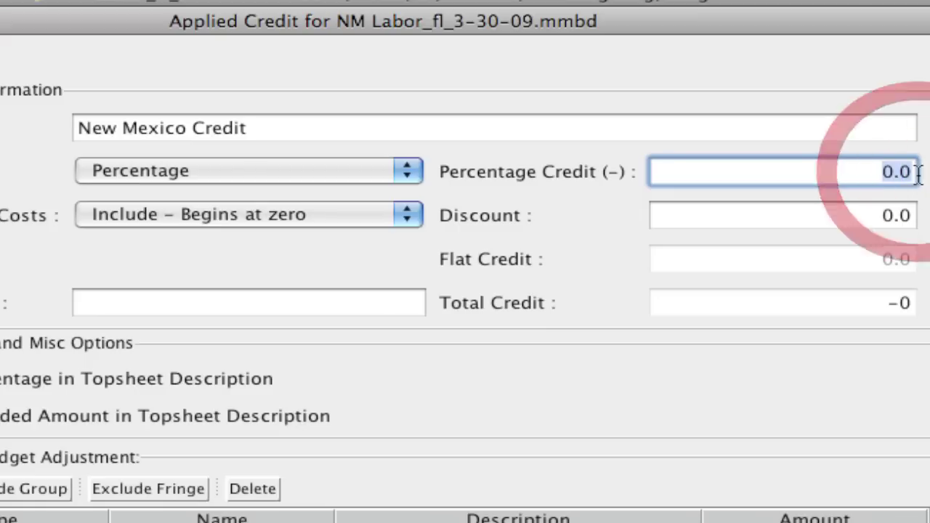
type("20")
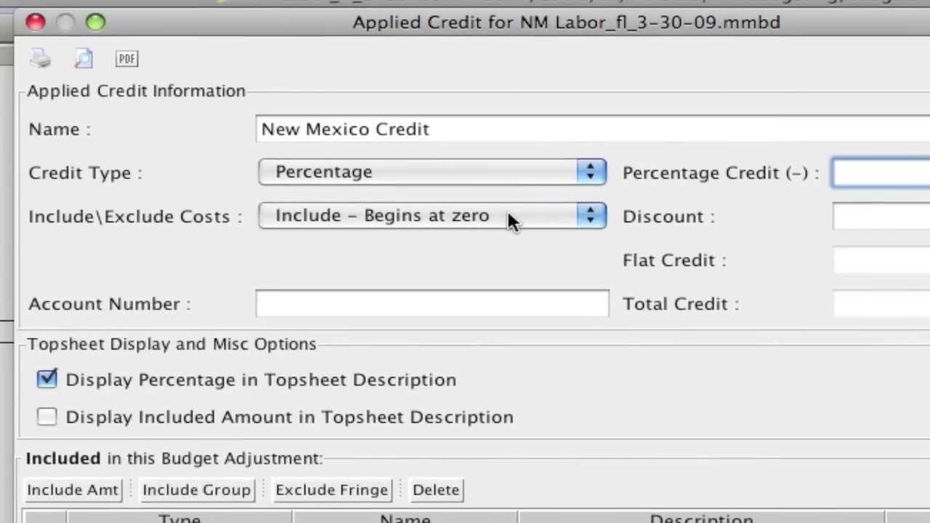
Set Include\Exclude Costs to 'Include – Begins at zero' after briefly choosing Exclude.
left_click(508, 214)
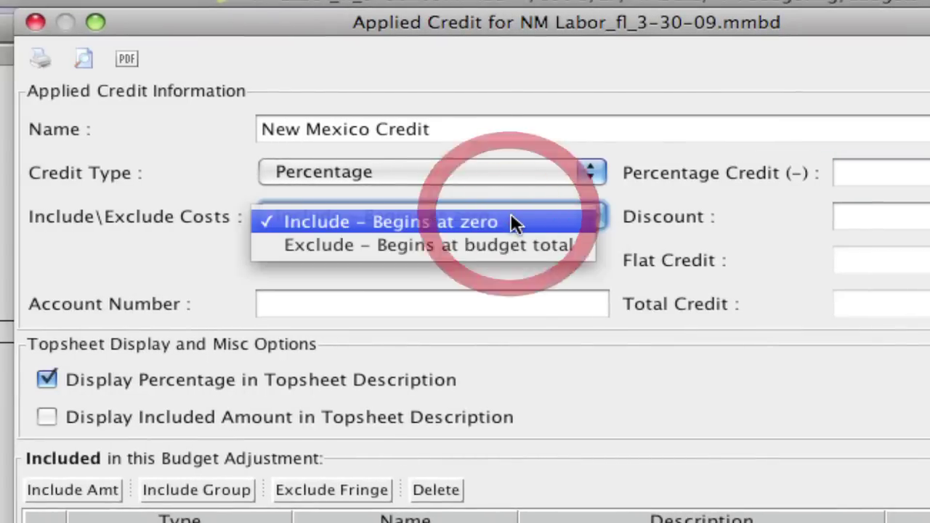
left_click(563, 247)
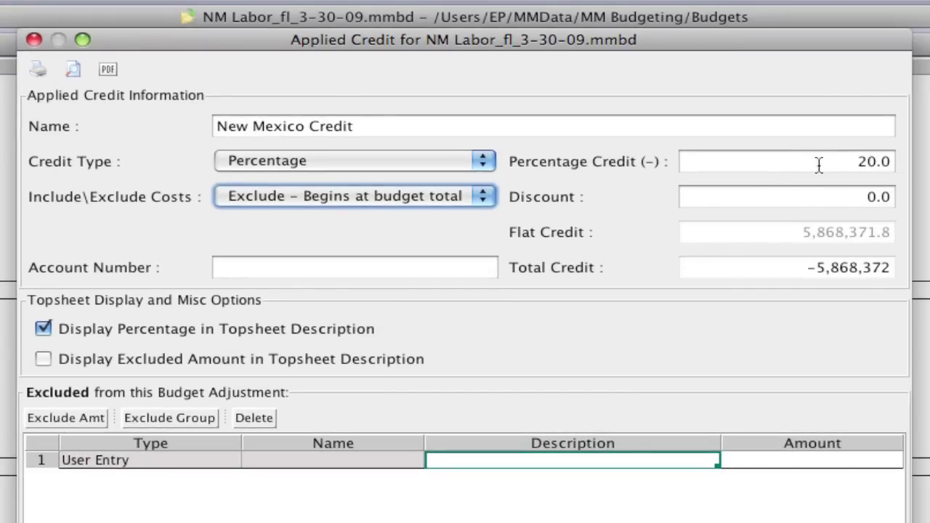
left_click(457, 197)
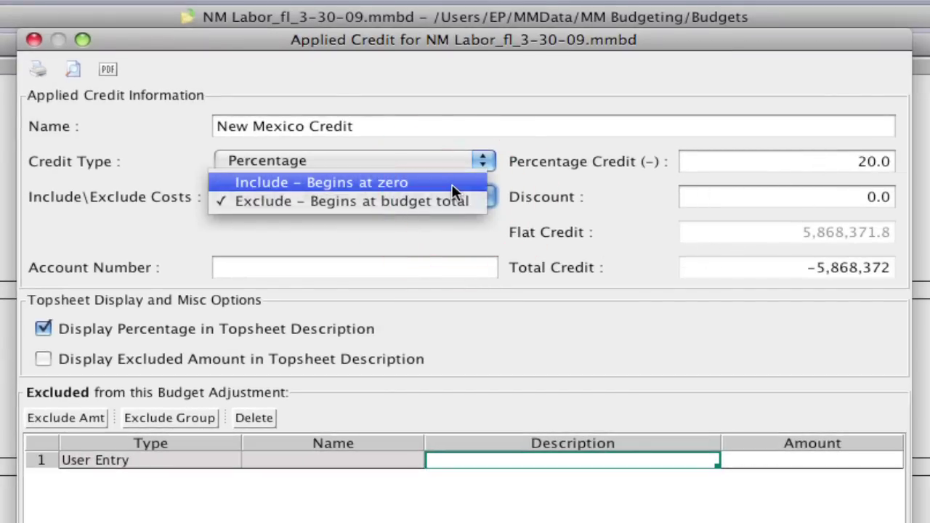
left_click(452, 190)
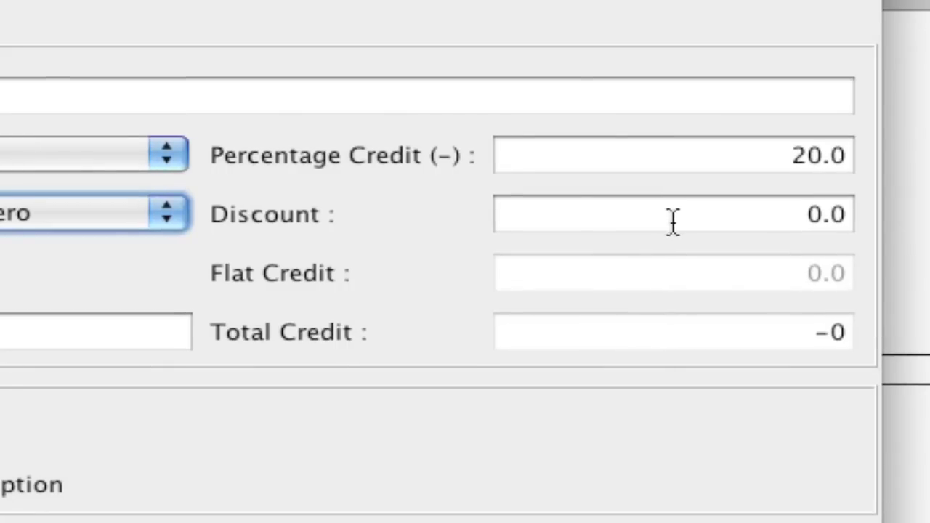
Replace the 0.0 Discount with 10 and commit it.
left_click(814, 227)
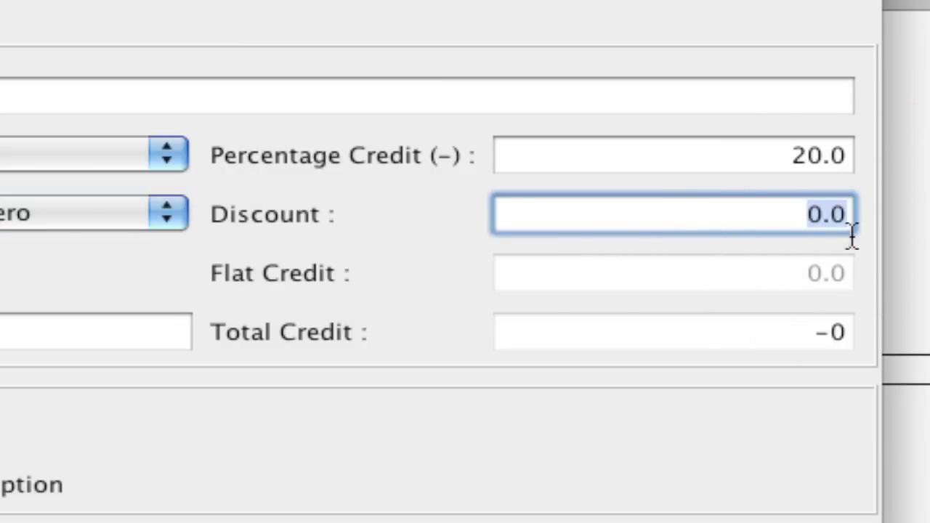
type("10")
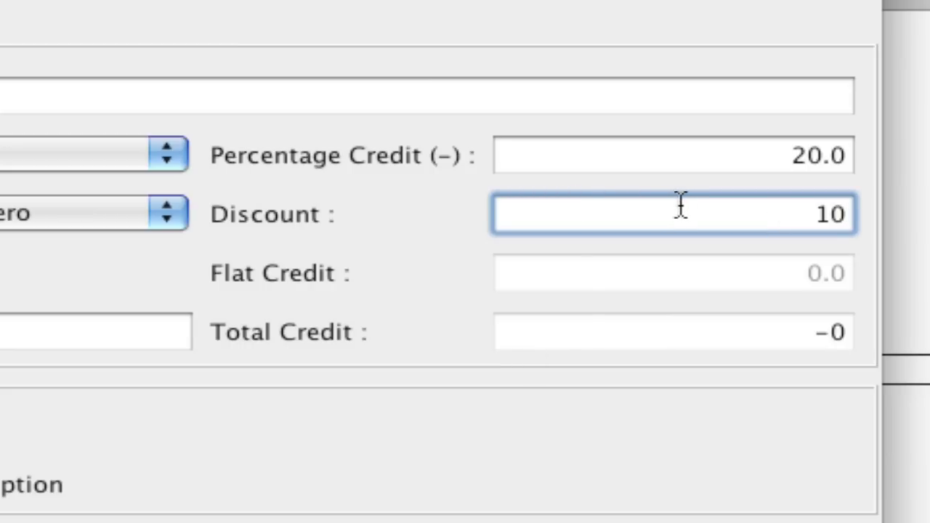
left_click(674, 400)
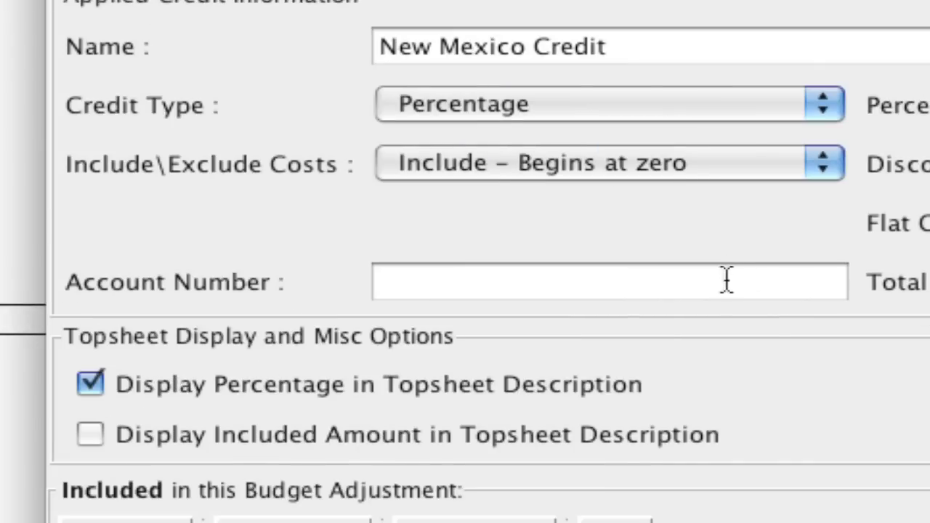
left_click(670, 271)
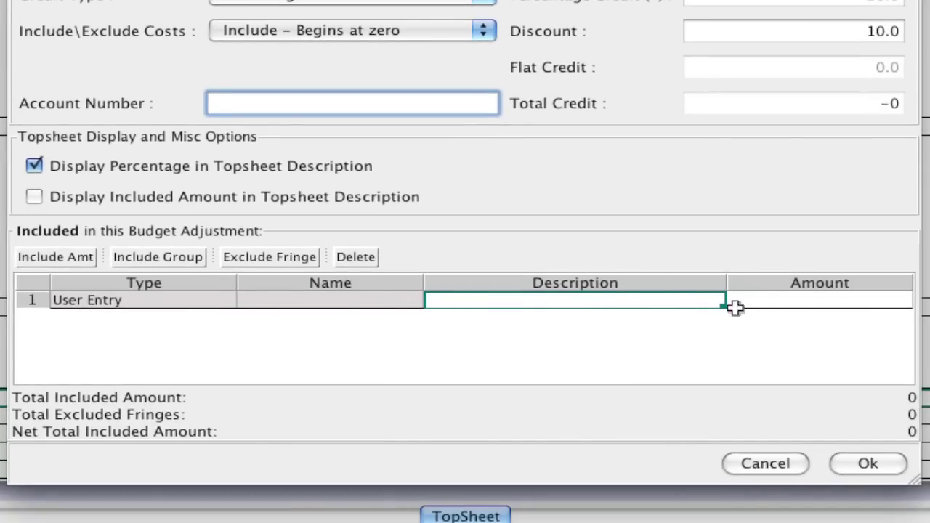
left_click(776, 304)
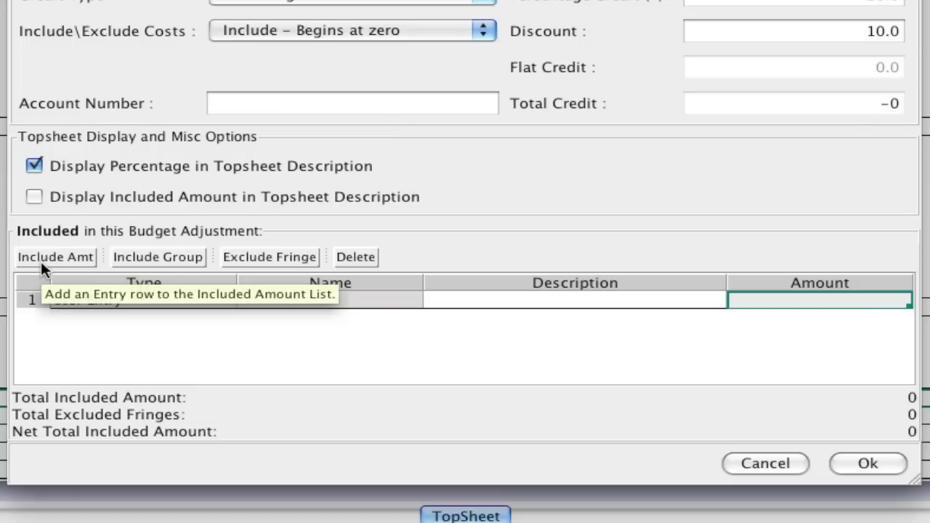
Add the NM Labor group to the included groups, bringing the total credit to -193,594.
left_click(139, 260)
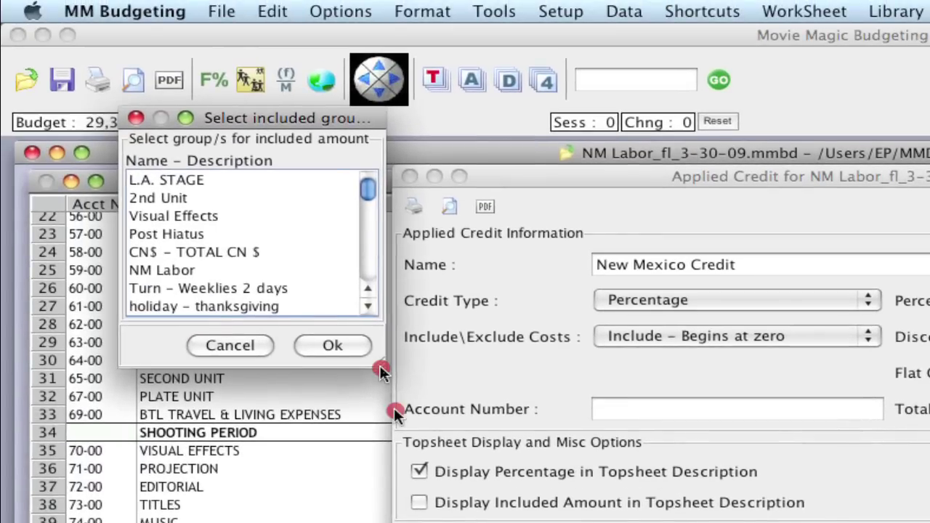
left_click_drag(382, 371, 417, 503)
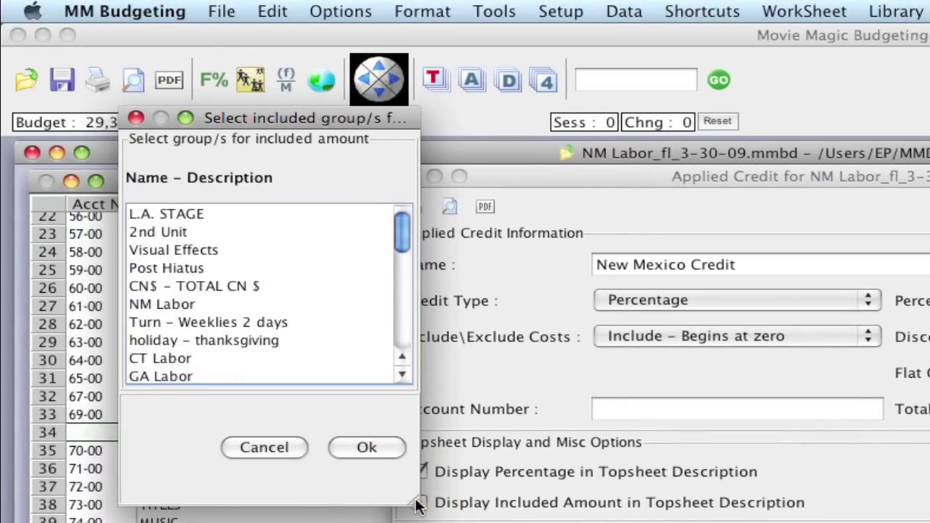
left_click(185, 304)
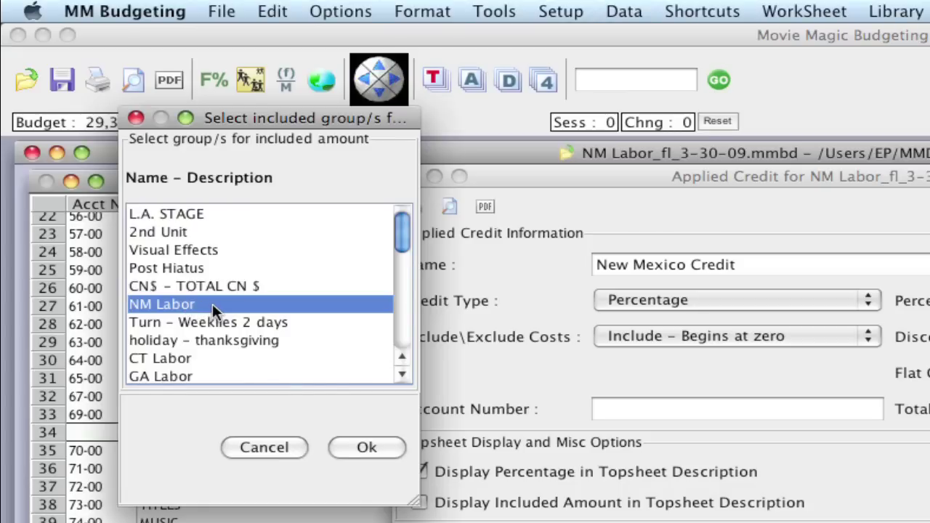
left_click(367, 449)
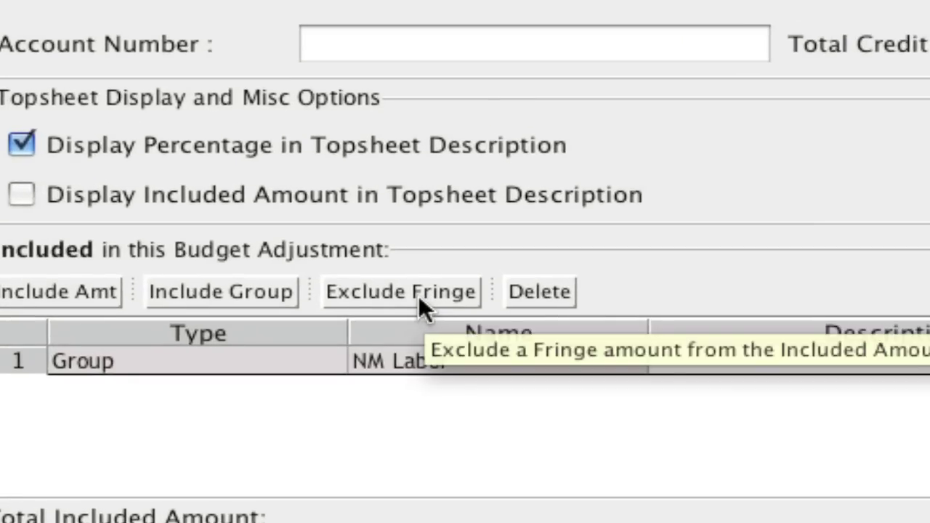
Exclude the FUI/SUI fringe (3,733), lowering the total credit to -192,922.
left_click(419, 297)
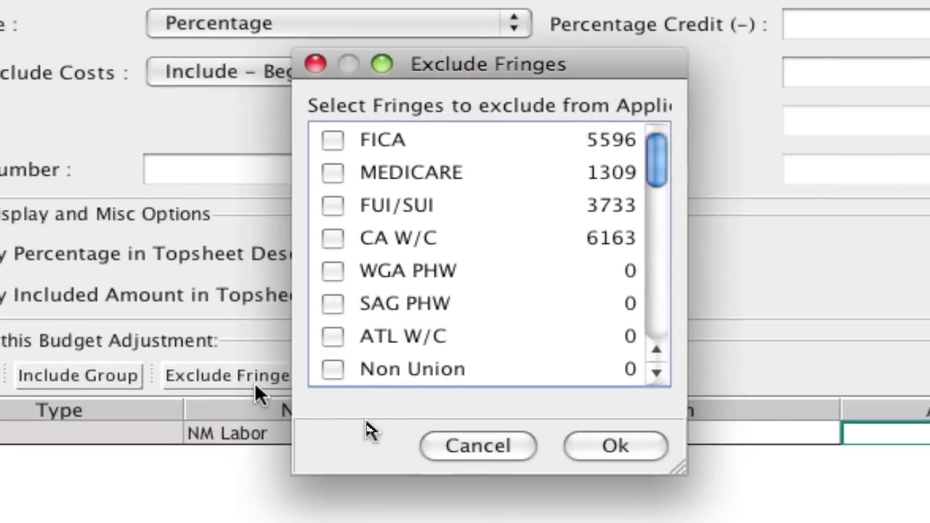
mouse_move(651, 151)
left_mouse_down()
mouse_move(646, 308)
mouse_move(658, 297)
mouse_move(652, 133)
left_mouse_up()
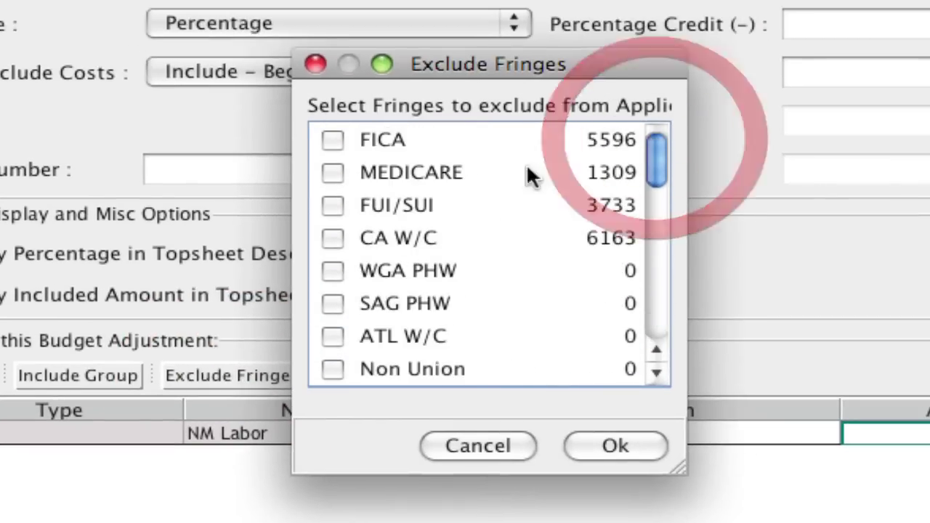
left_click(333, 205)
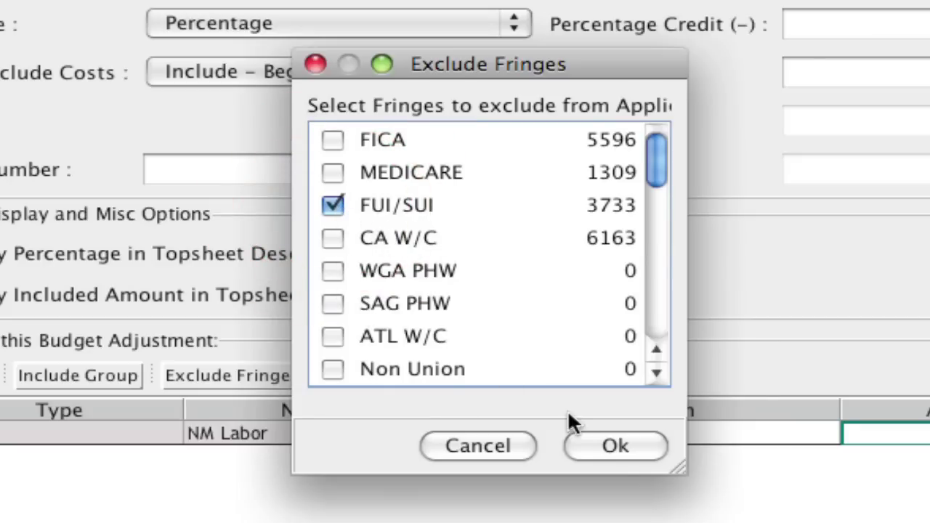
left_click(631, 457)
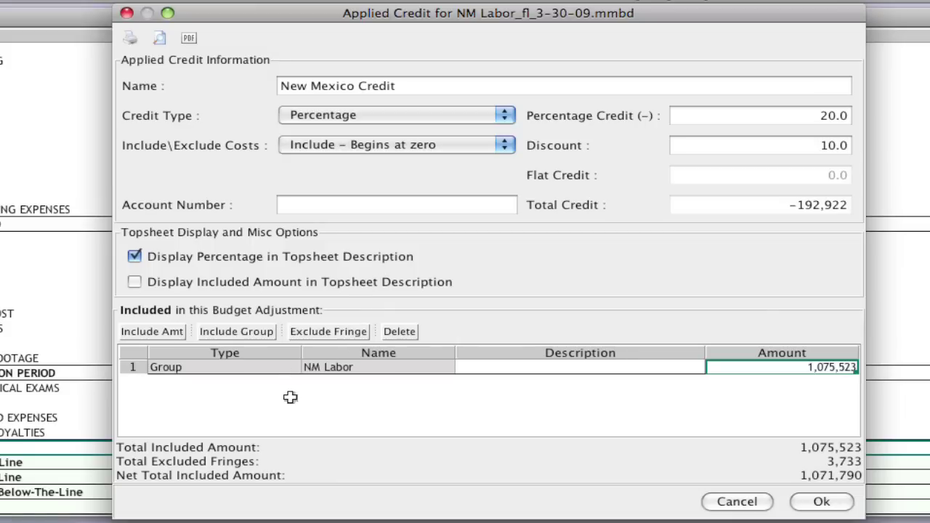
Save the credit so the topsheet shows 'New Mexico Credit : 20.0%' at (192,922).
left_click(824, 503)
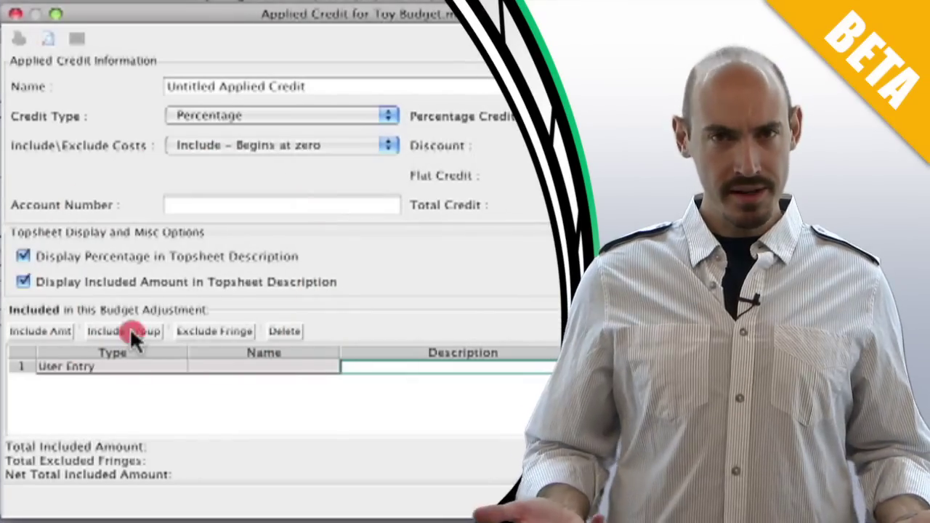
Pick GROUP2 from the Toy Budget credit's included-group list.
left_click(133, 336)
left_click(163, 192)
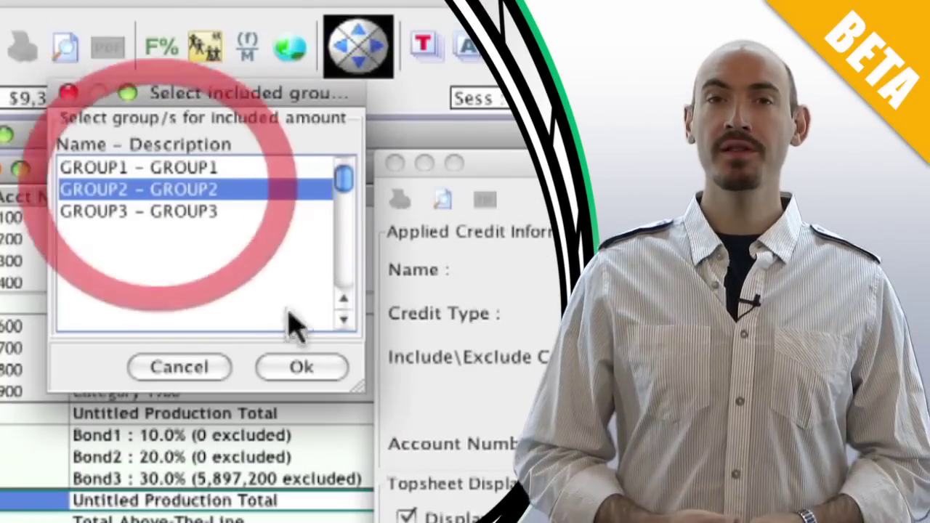